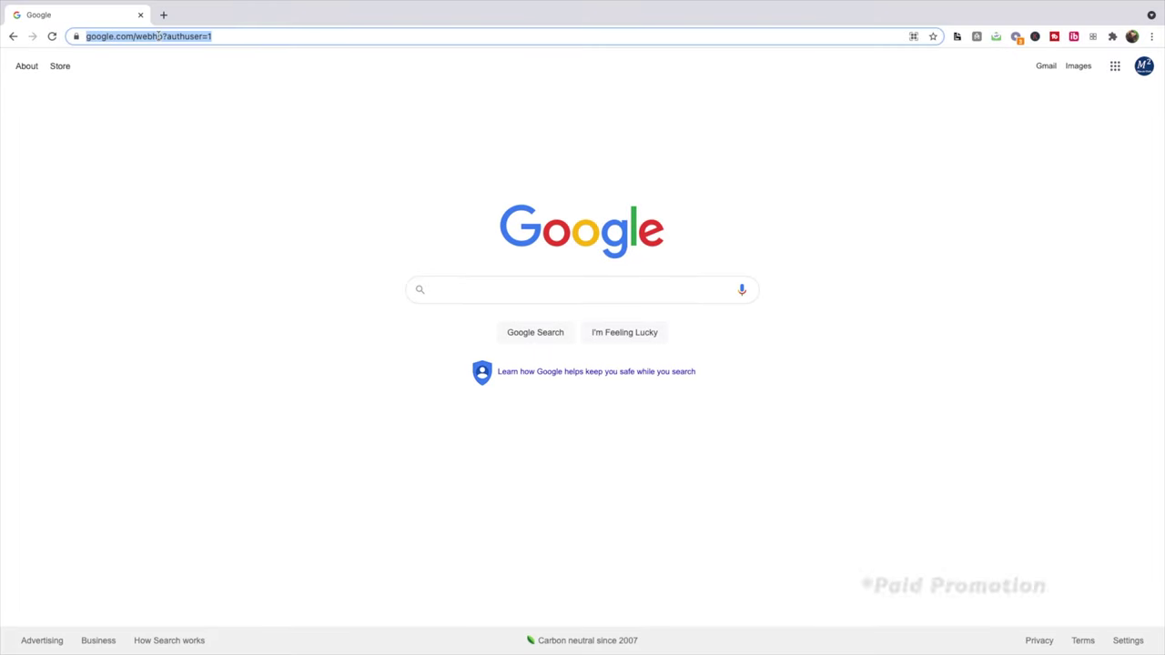
Load learn.maplesoft.com and enter y=ax^2 in the first line of a new document
{"action": "type", "text": "learn.maplesoft.com/#/"}
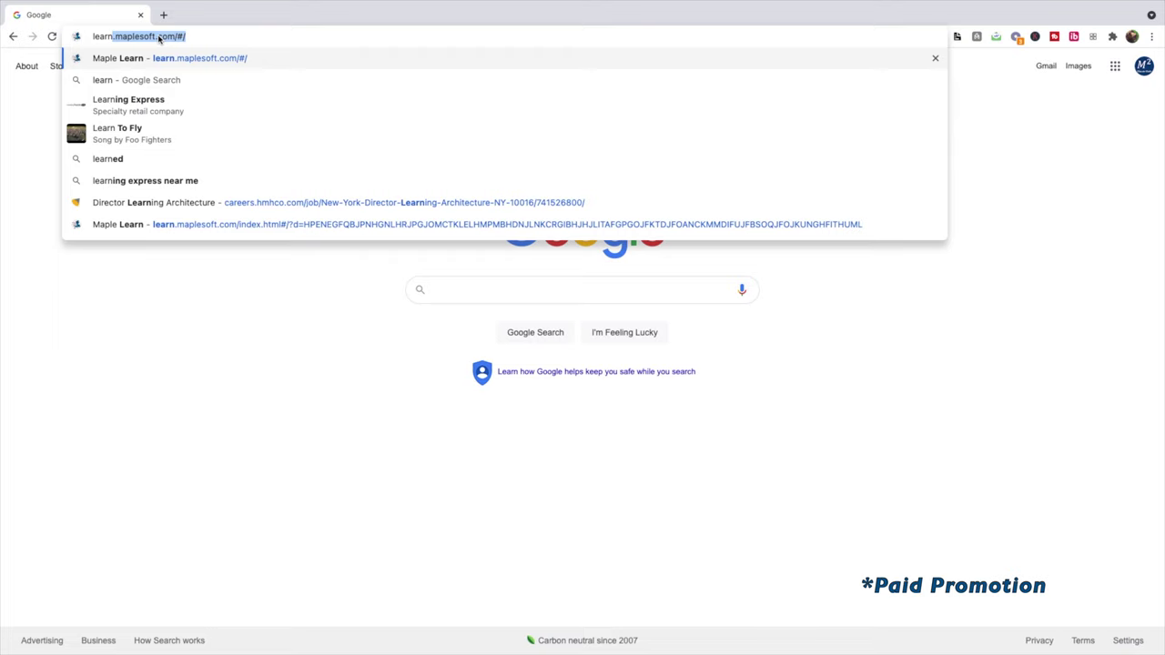
{"action": "key", "text": "Return"}
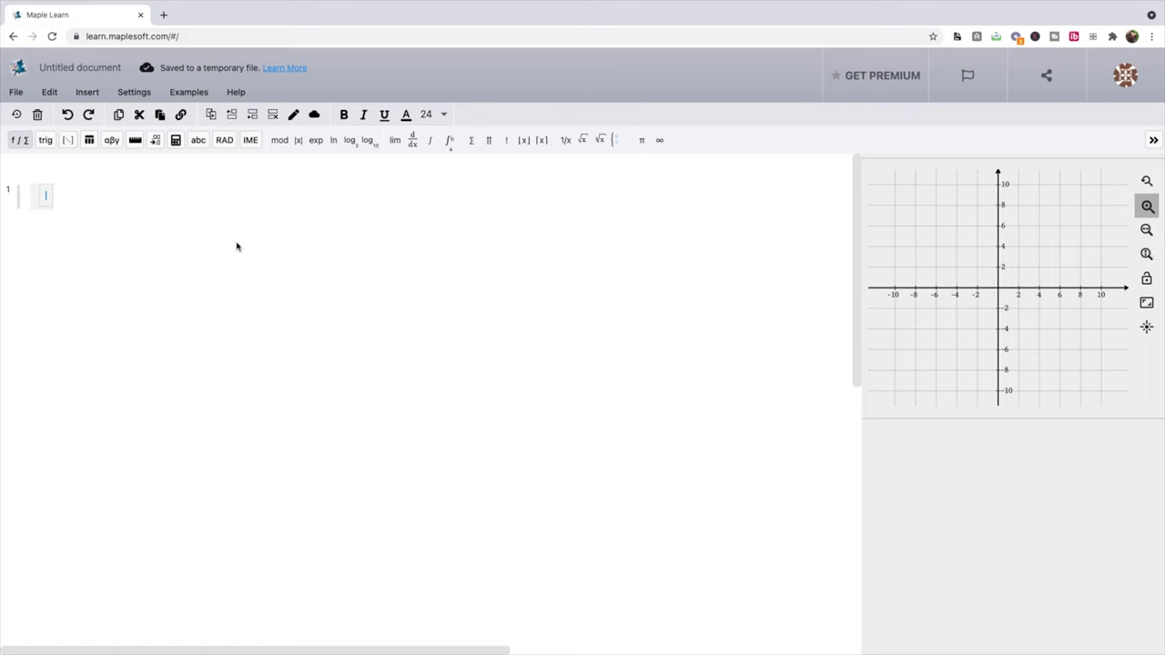
{"action": "type", "text": "y"}
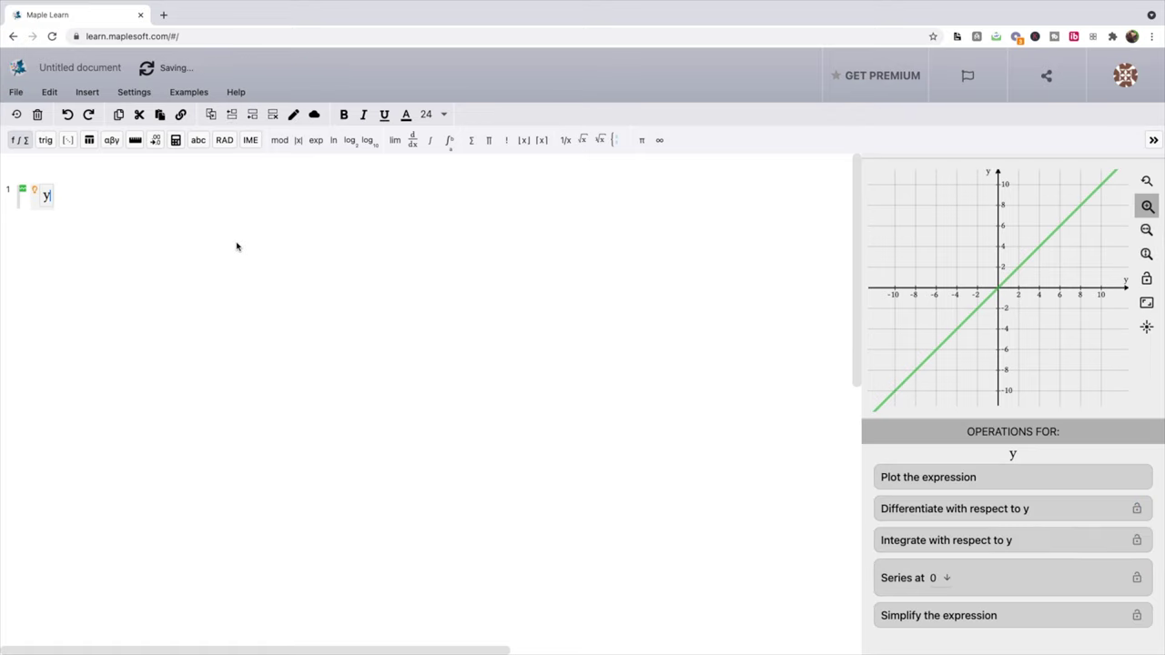
{"action": "type", "text": "=ax"}
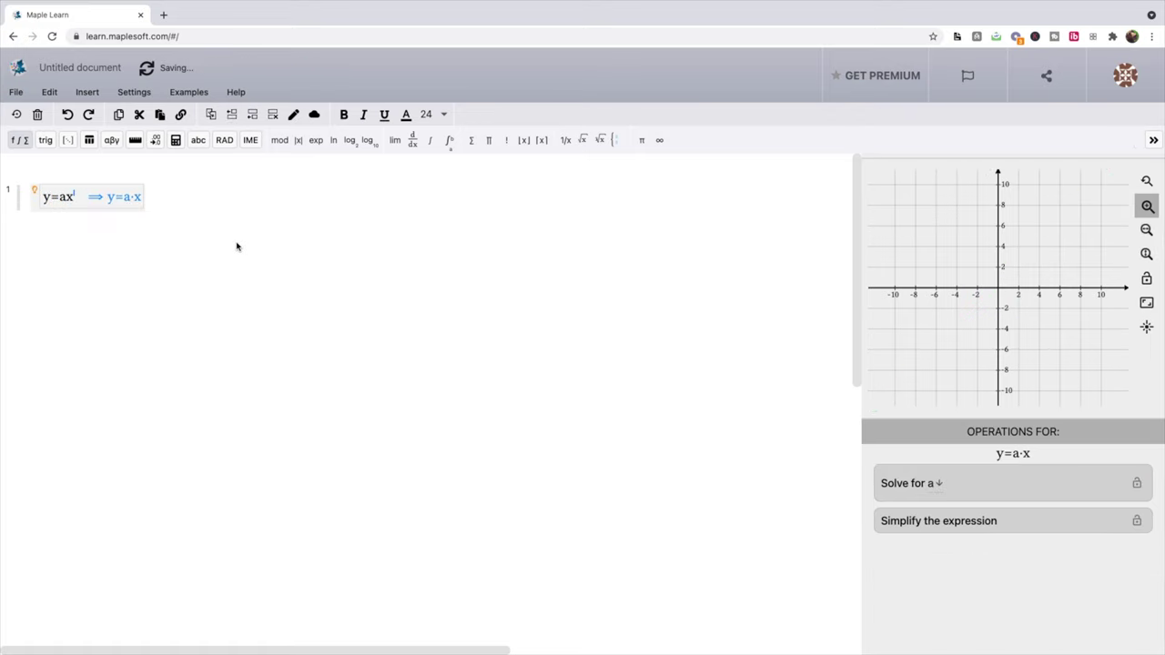
{"action": "type", "text": "2"}
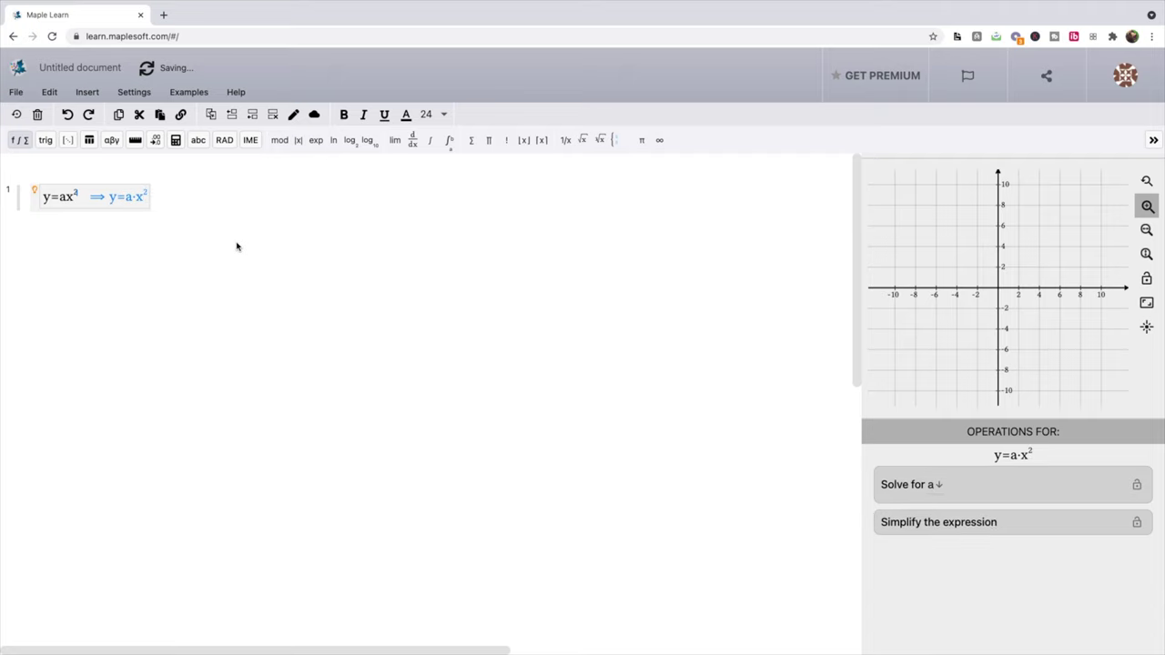
{"action": "left_click", "coordinate": [35, 194]}
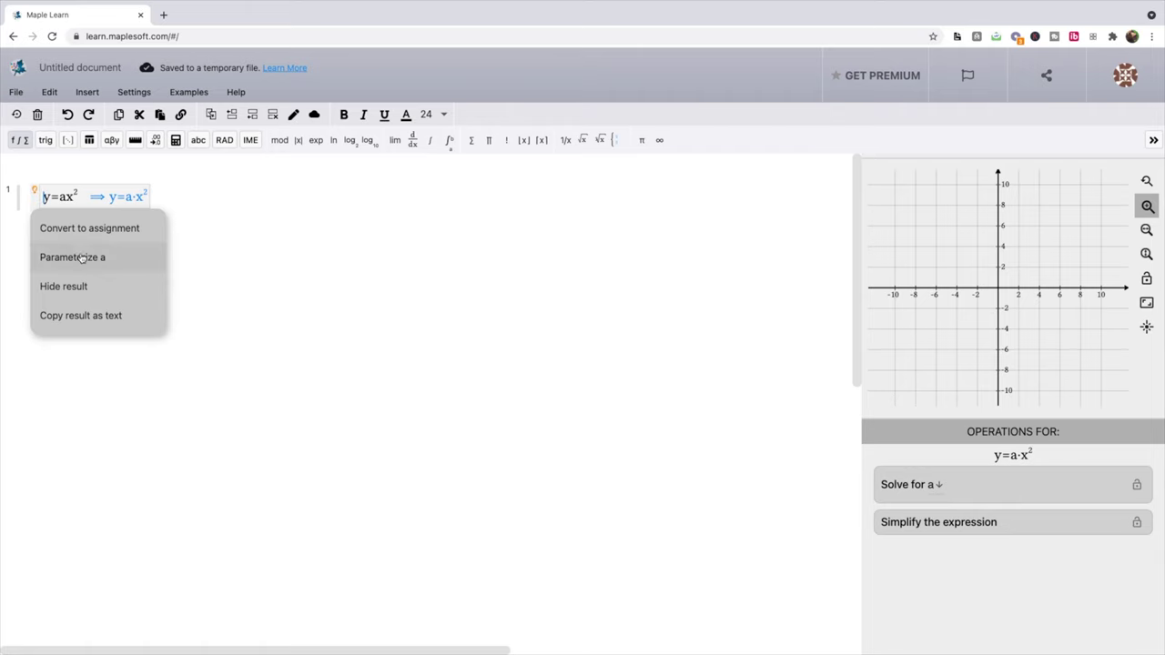
Parameterize a as a slider at 1, shift the equation block right, and rescale the graph vertically
{"action": "left_click", "coordinate": [107, 258]}
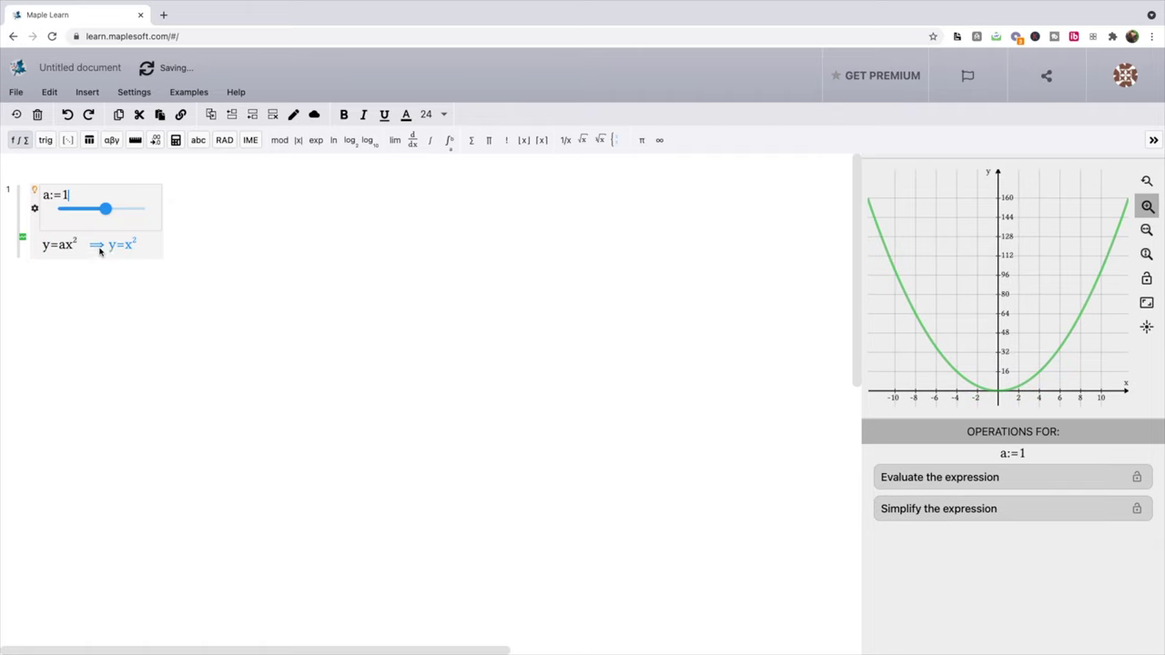
{"action": "left_click_drag", "start_coordinate": [305, 239], "coordinate": [477, 256]}
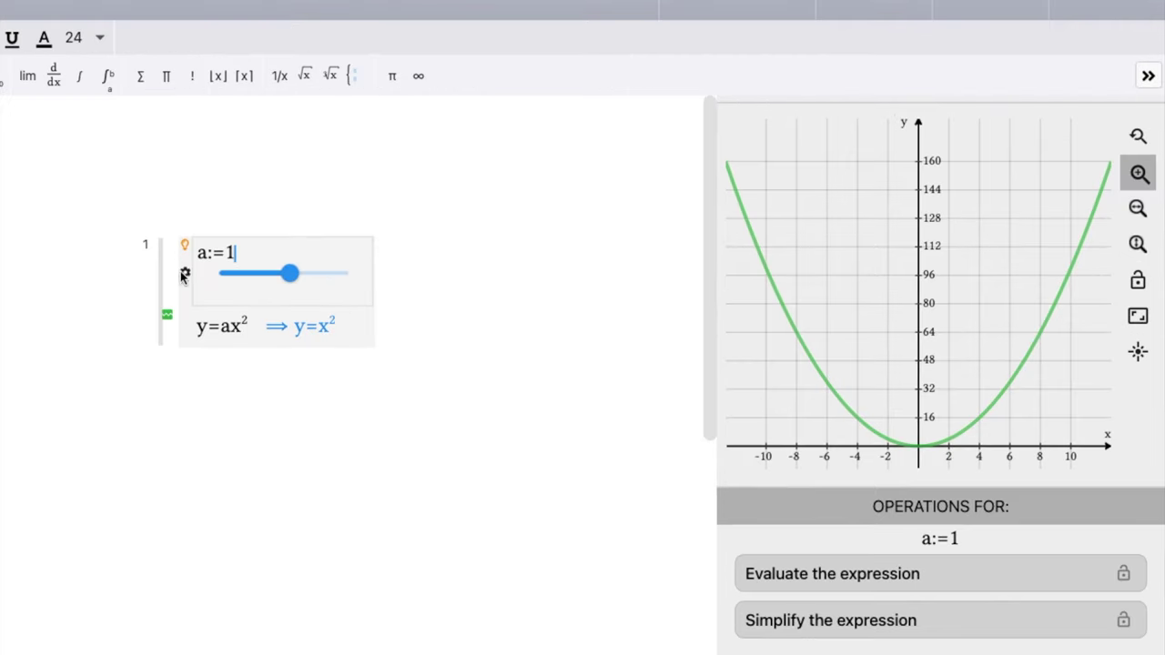
{"action": "left_click_drag", "start_coordinate": [940, 360], "coordinate": [953, 319]}
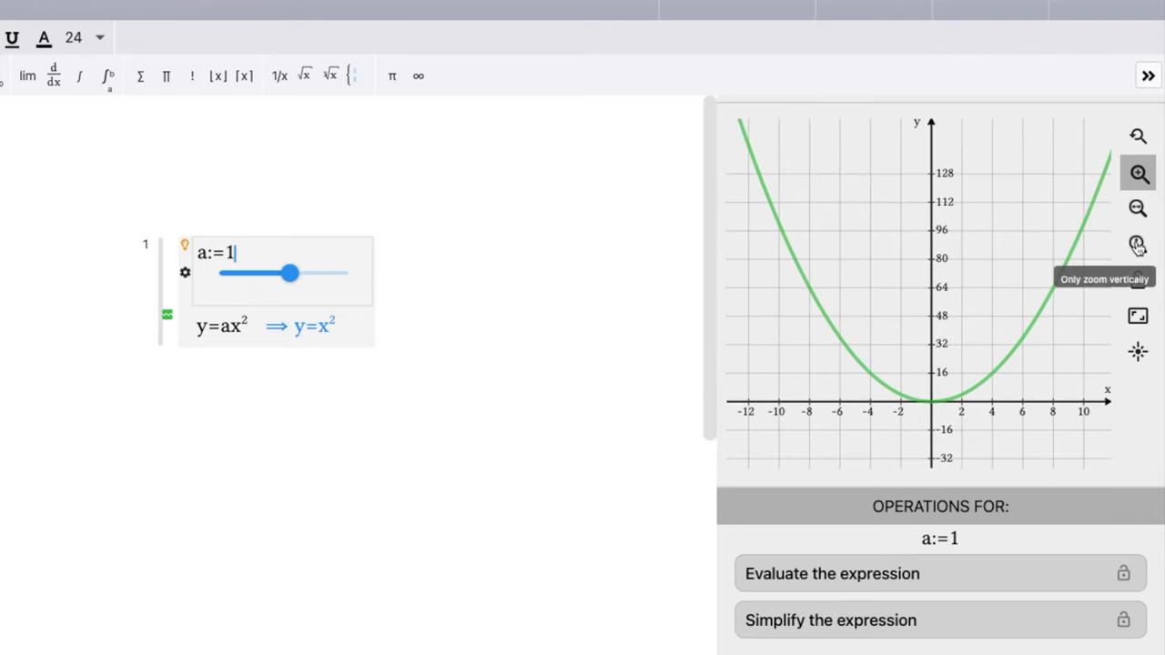
{"action": "left_click_drag", "start_coordinate": [956, 339], "coordinate": [923, 251]}
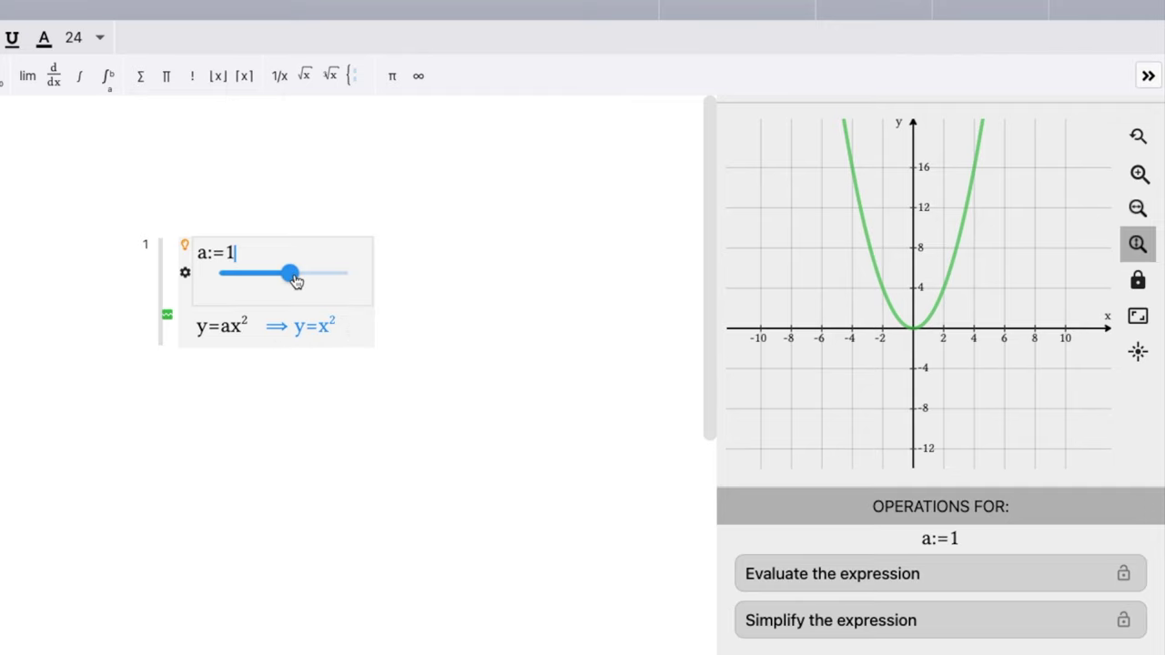
Drag the a slider to try values like -1 and 0, leaving its settings unchanged
{"action": "left_click_drag", "start_coordinate": [296, 281], "coordinate": [289, 280]}
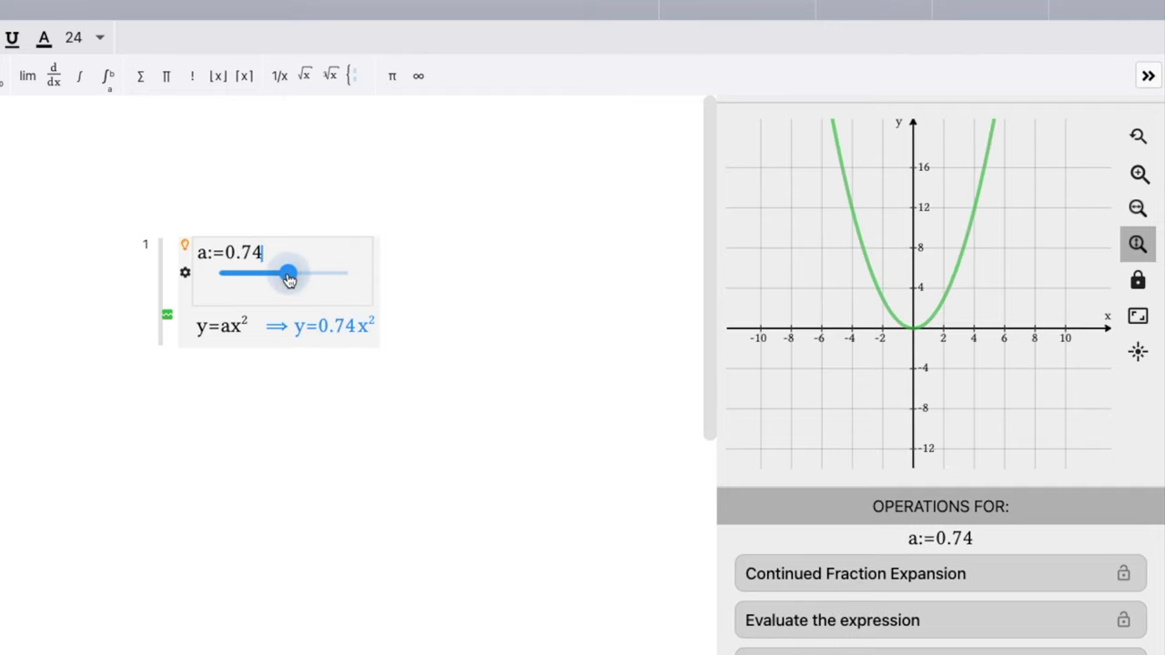
{"action": "left_click", "coordinate": [186, 274]}
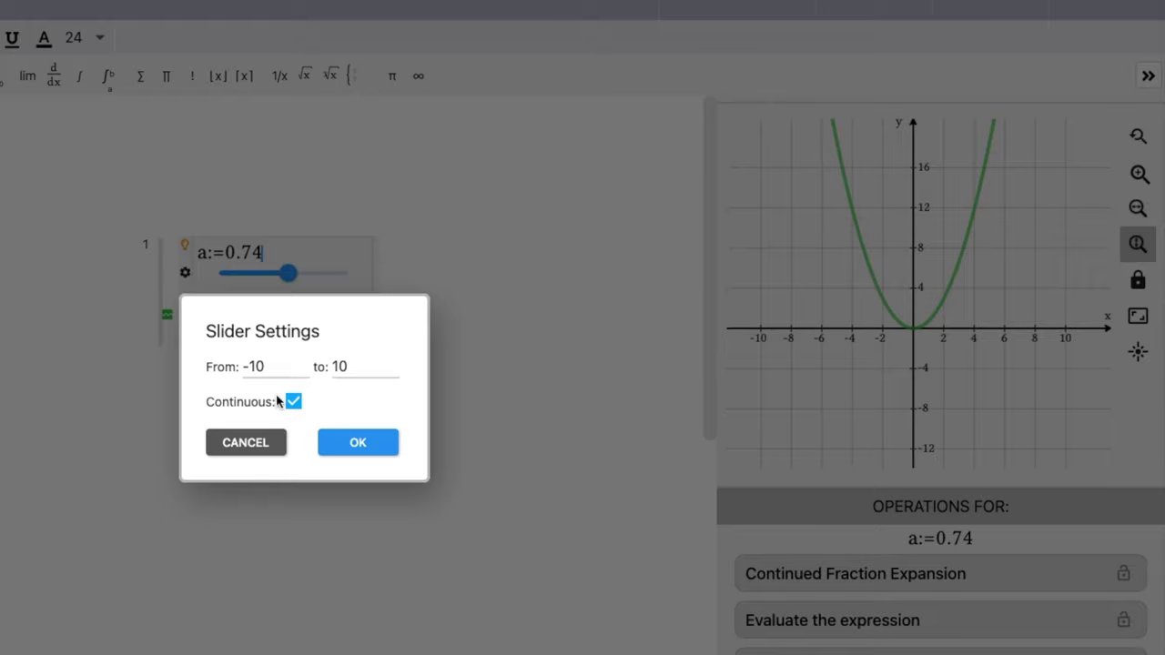
{"action": "left_click", "coordinate": [279, 284]}
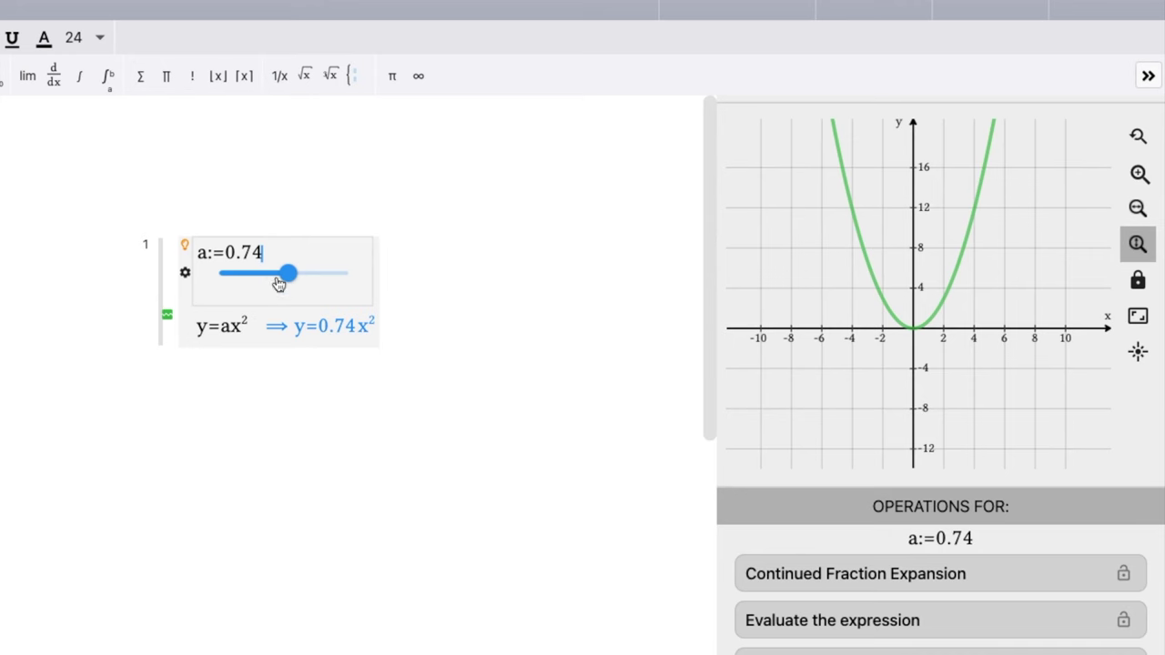
{"action": "left_click_drag", "start_coordinate": [282, 279], "coordinate": [278, 280]}
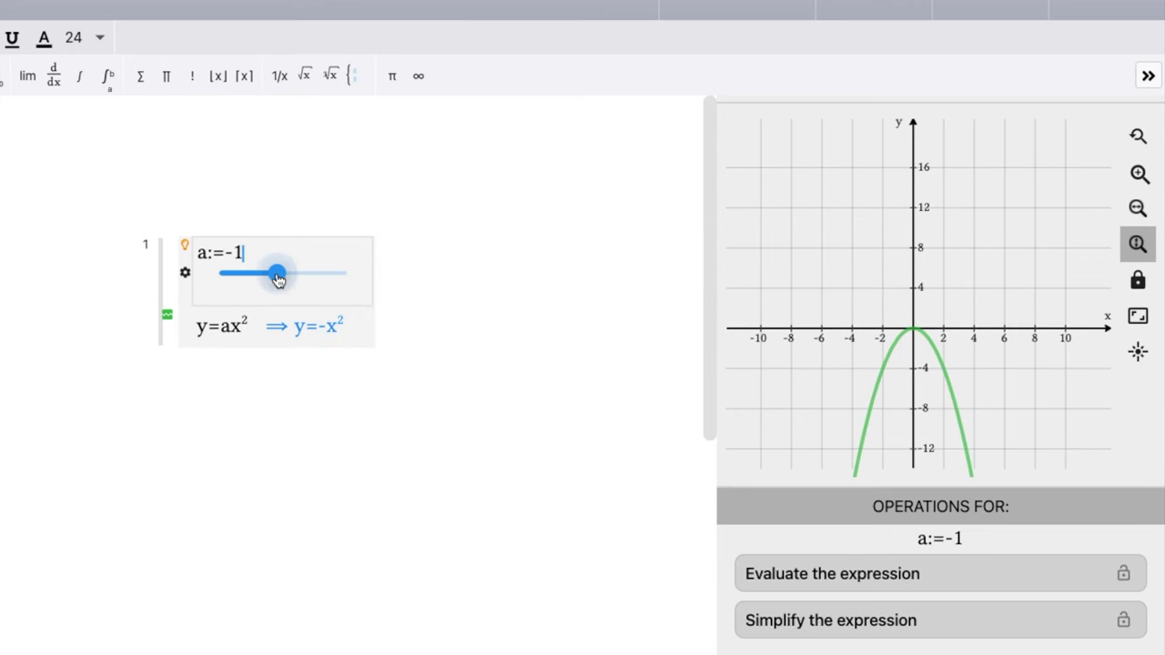
{"action": "left_click_drag", "start_coordinate": [283, 281], "coordinate": [293, 281]}
Add the reference equation y=x^2 on a new line below y=ax²
{"action": "left_click", "coordinate": [346, 337]}
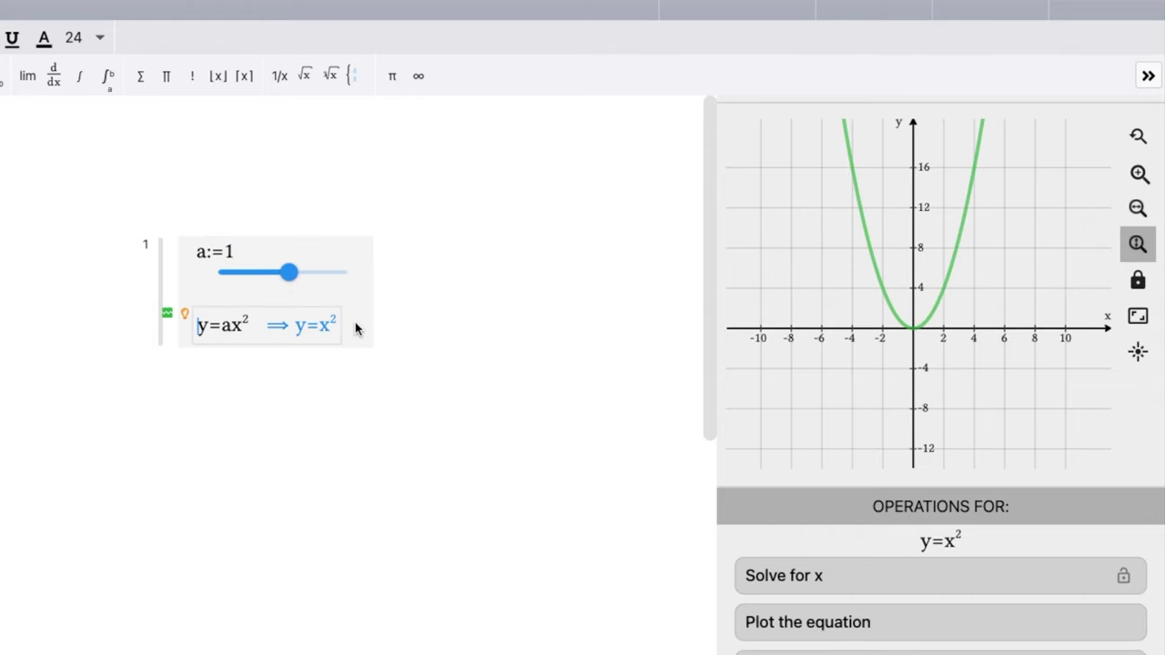
{"action": "key", "text": "Return"}
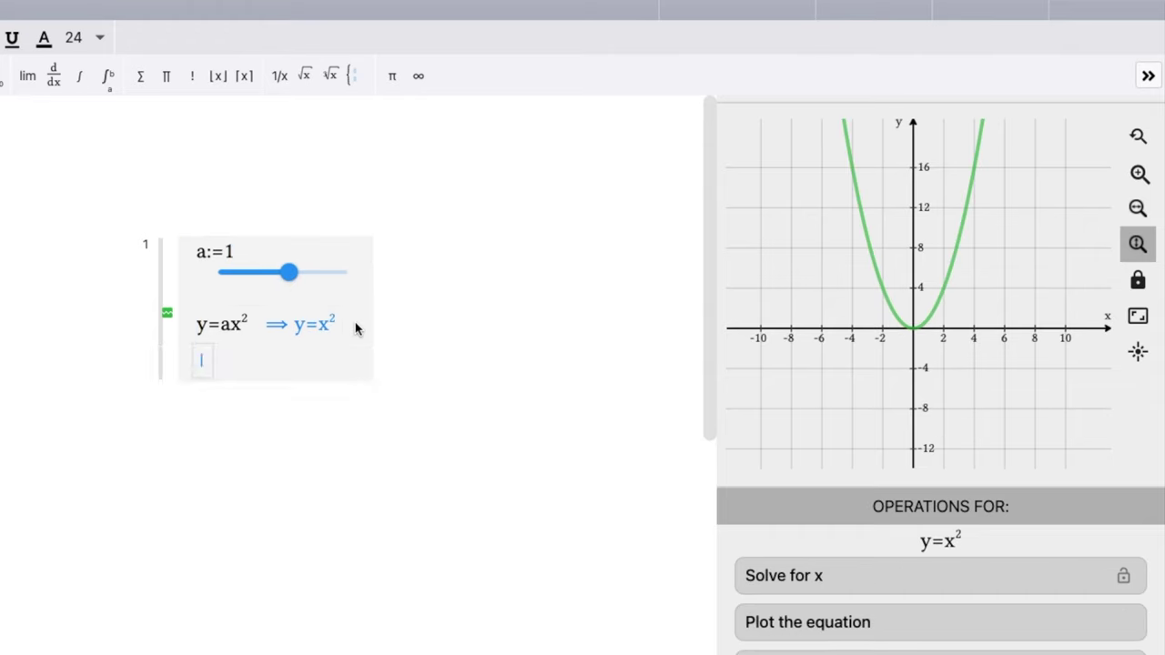
{"action": "type", "text": "y=x"}
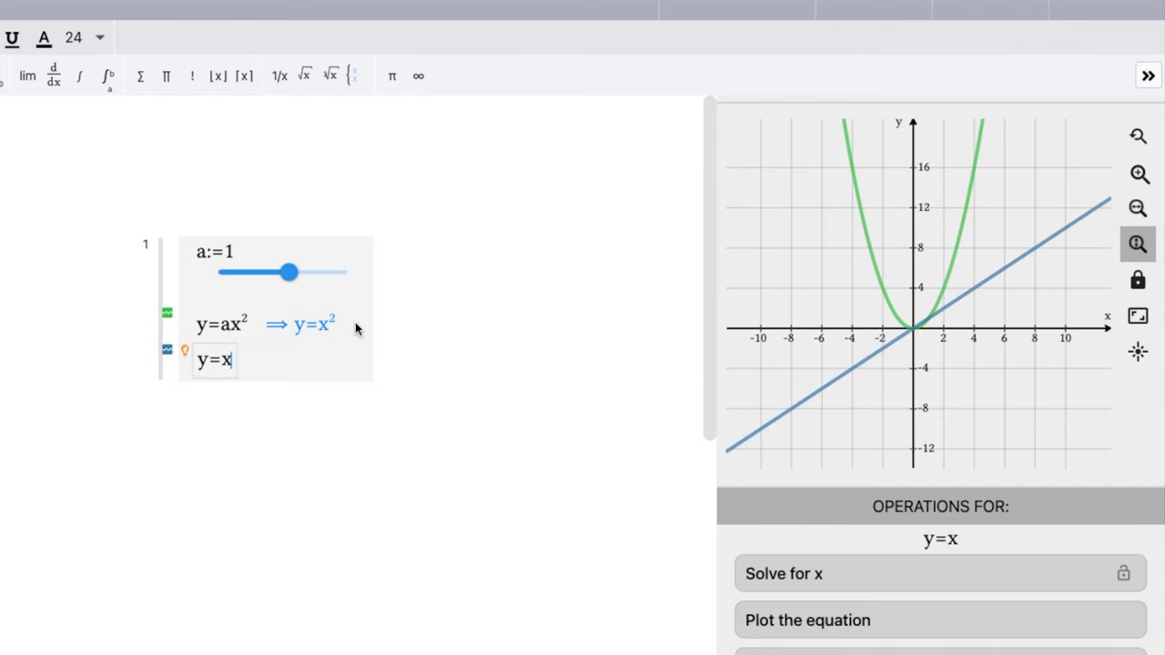
{"action": "type", "text": "^2"}
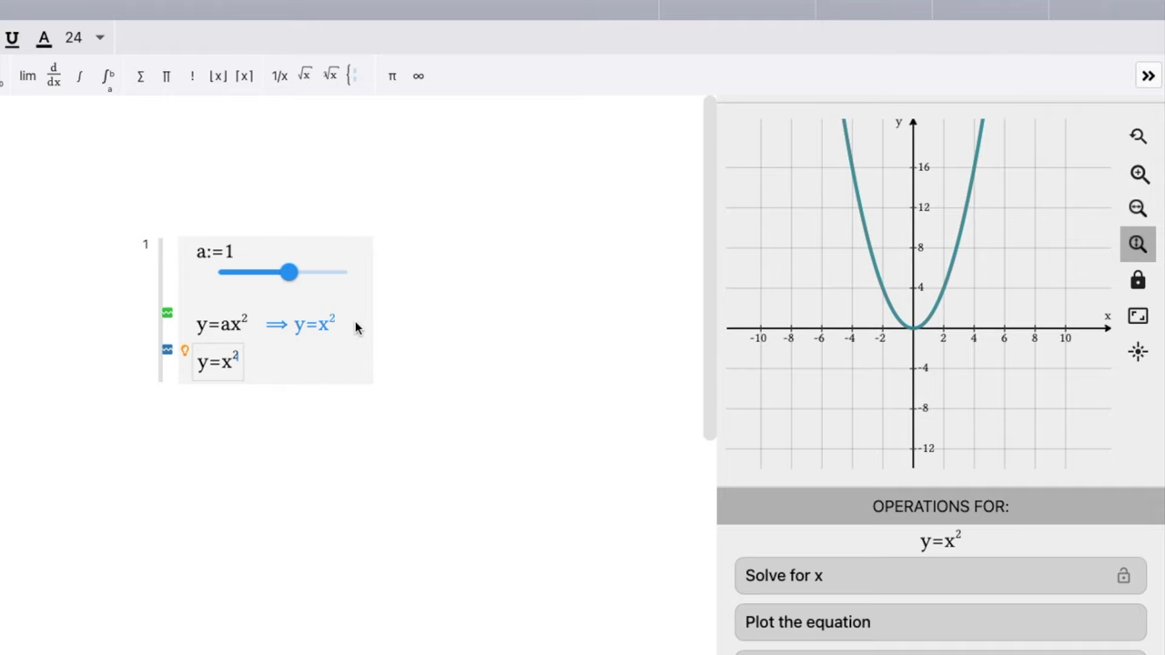
{"action": "left_click", "coordinate": [293, 277]}
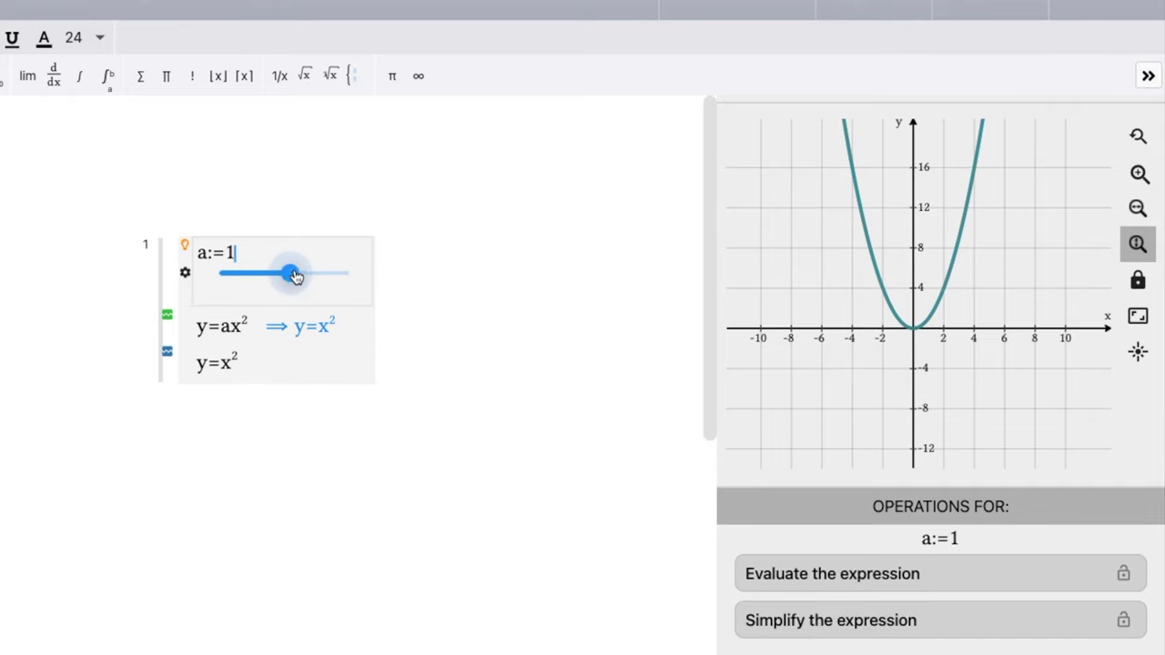
Move slider a up to 2, then down to -7 so the parabola opens downward
{"action": "left_click_drag", "start_coordinate": [295, 277], "coordinate": [325, 285]}
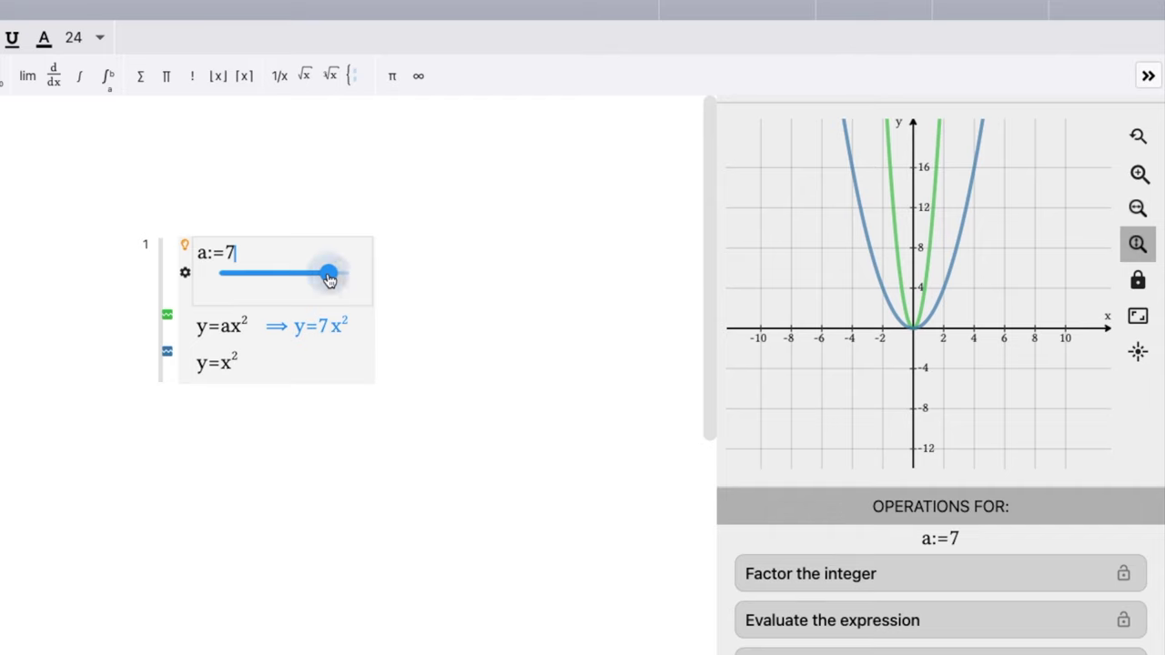
{"action": "left_click_drag", "start_coordinate": [329, 279], "coordinate": [238, 278]}
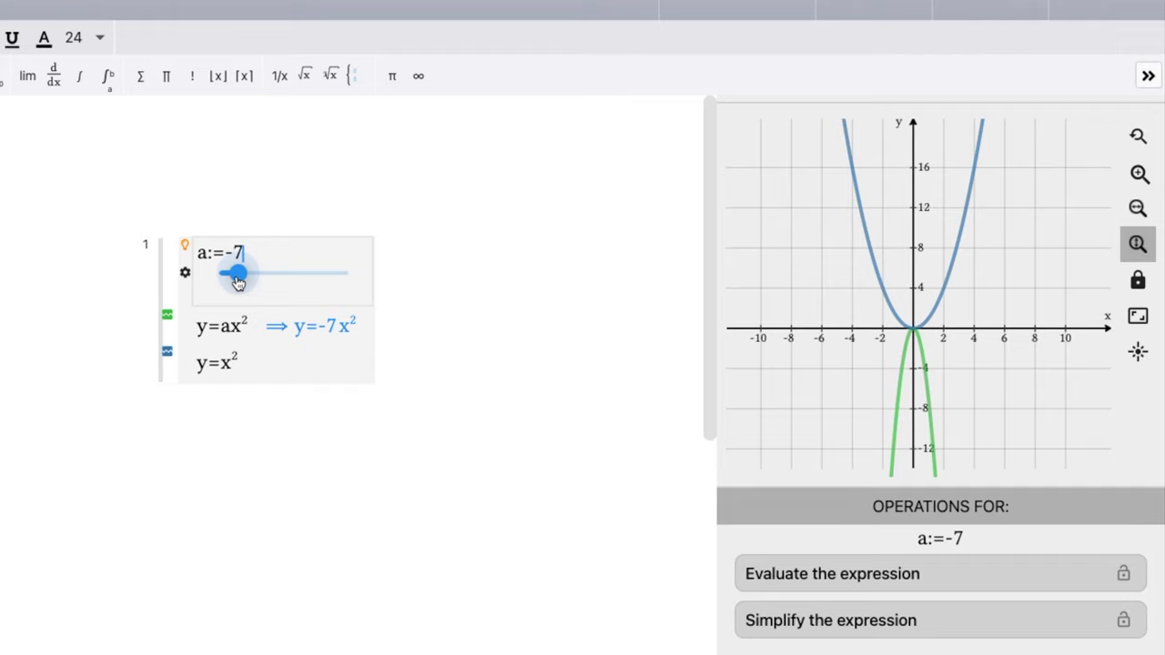
{"action": "left_click", "coordinate": [256, 373]}
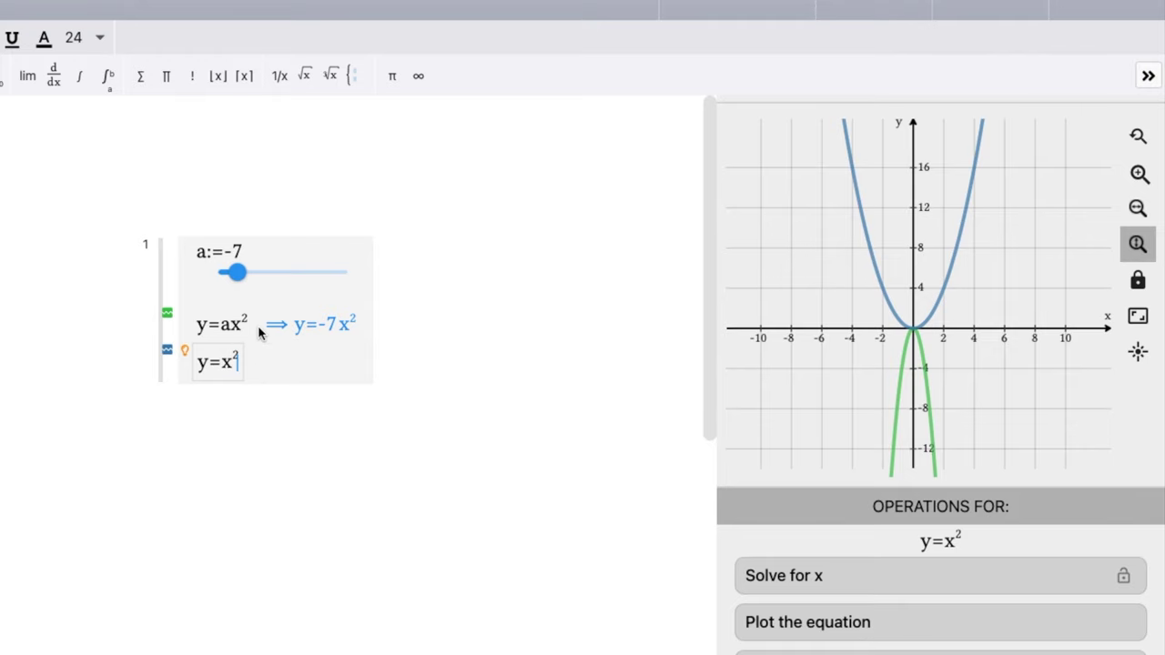
Add y=bx^2 on a new line and parameterize b as a slider
{"action": "key", "text": "Return"}
{"action": "type", "text": "y"}
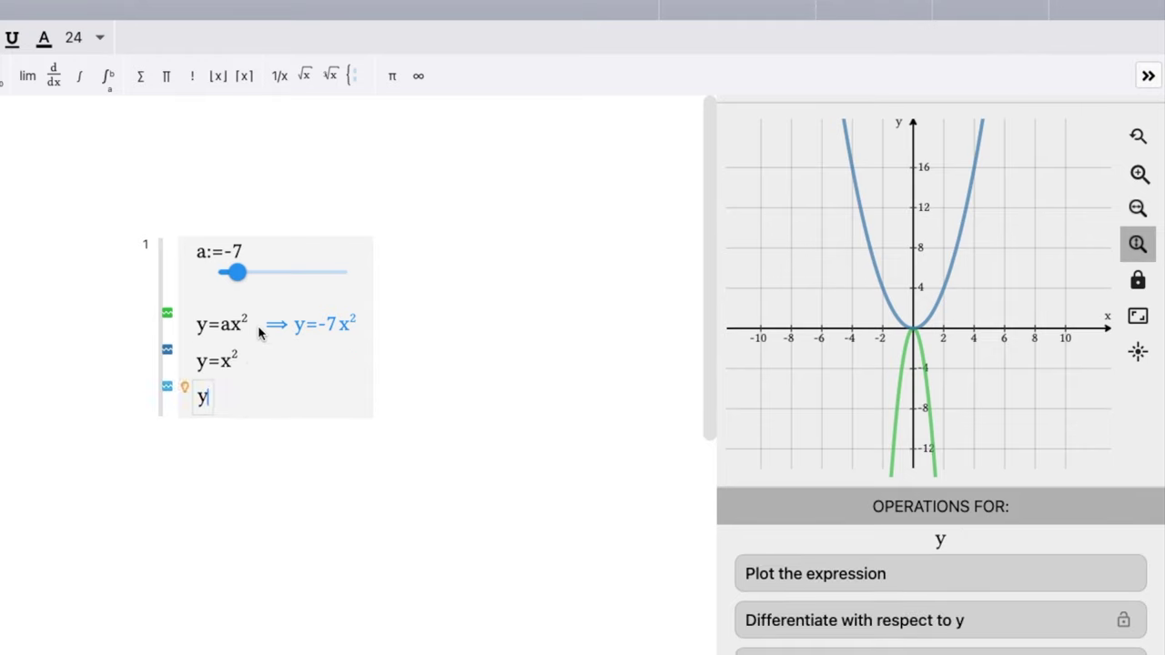
{"action": "type", "text": "=a"}
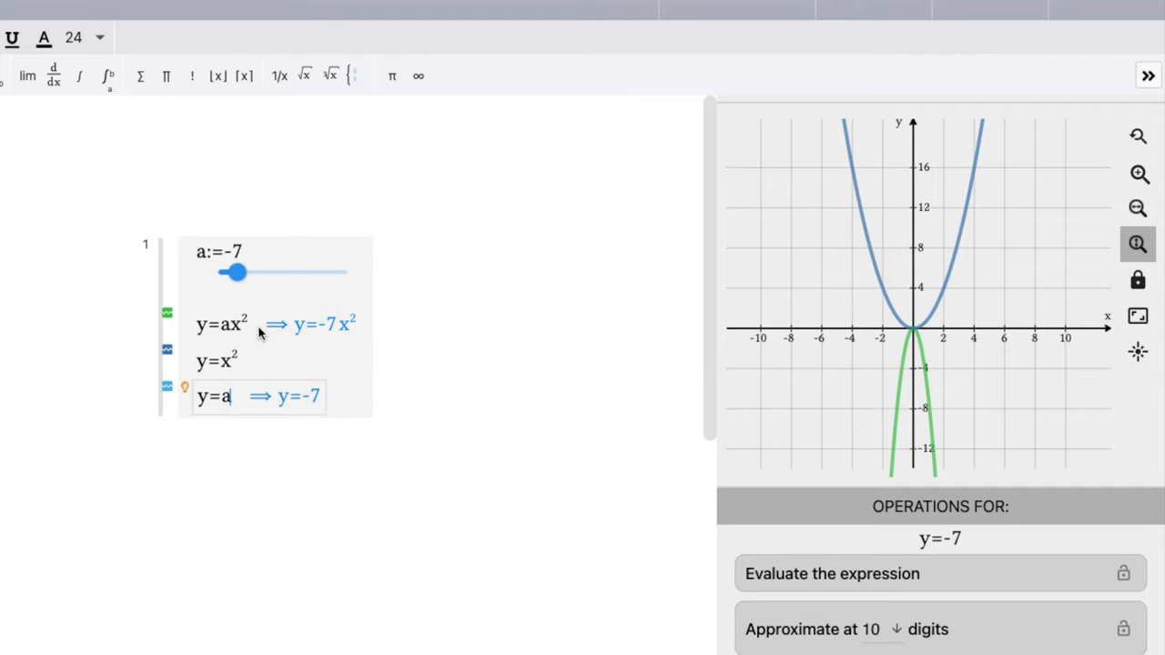
{"action": "type", "text": "x^2"}
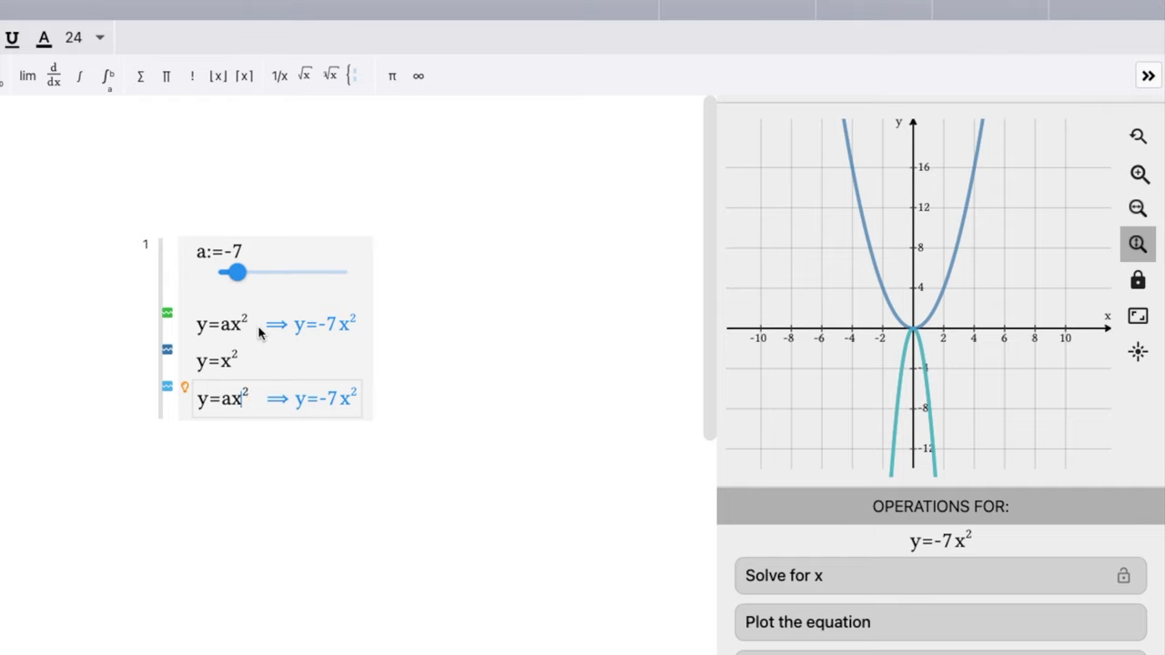
{"action": "key", "text": "Left"}
{"action": "key", "text": "Left"}
{"action": "key", "text": "Left"}
{"action": "key", "text": "BackSpace"}
{"action": "type", "text": "b"}
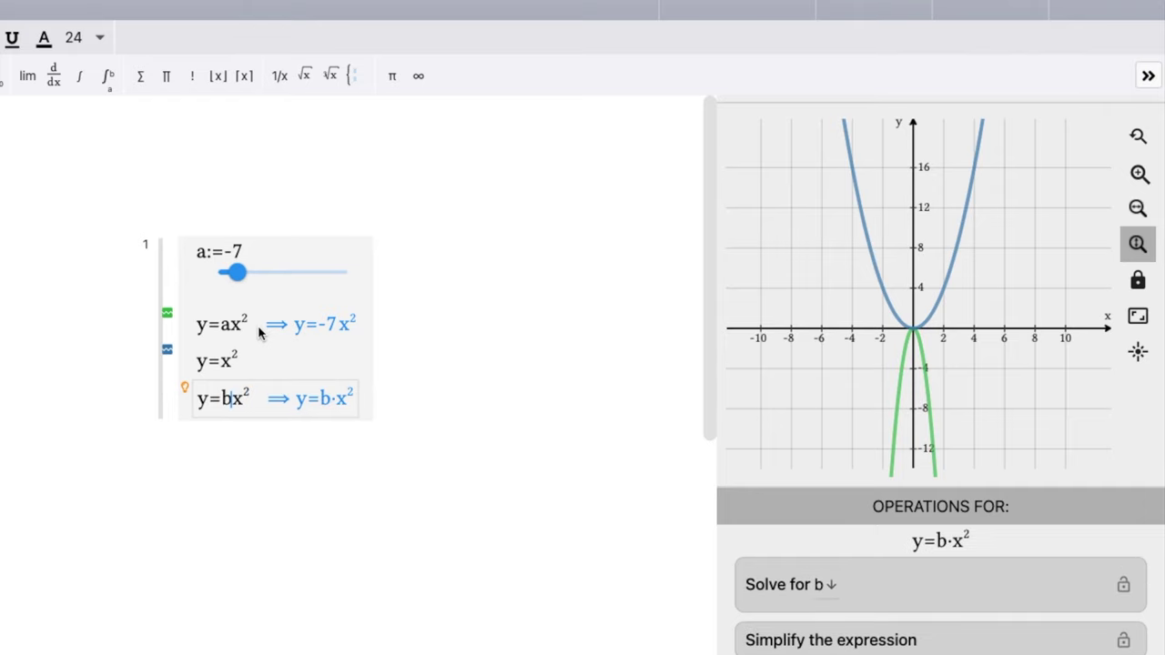
{"action": "left_click", "coordinate": [185, 385]}
{"action": "left_click", "coordinate": [250, 488]}
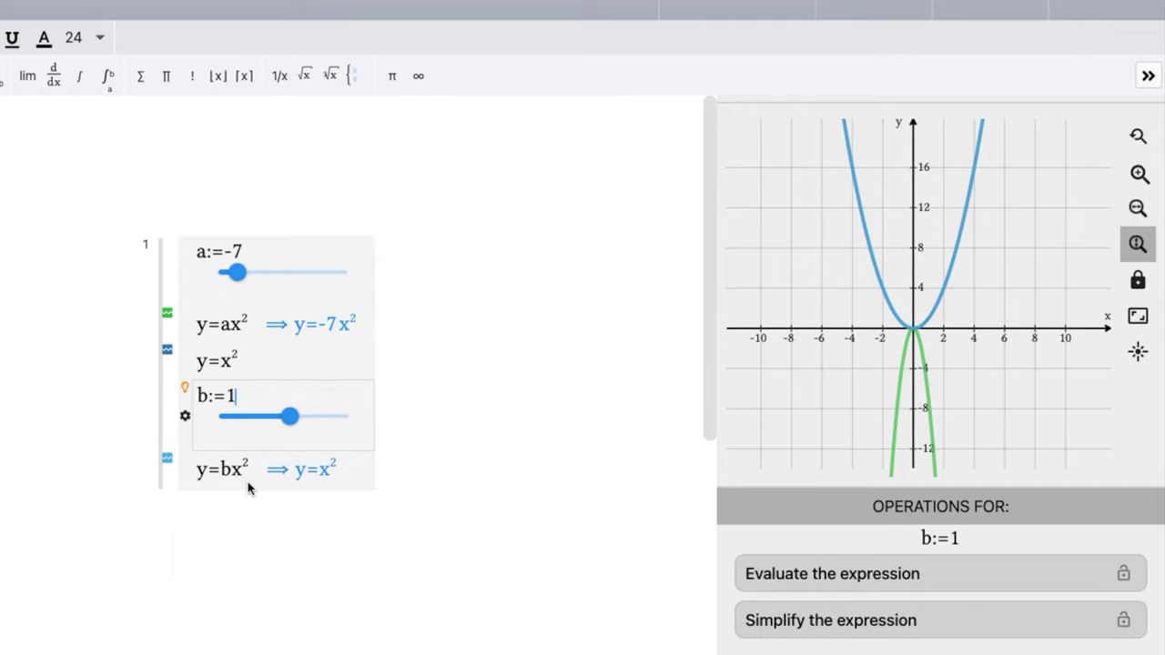
Set the b slider range to -1 to 1 and drag b to 0.41
{"action": "left_click", "coordinate": [185, 419]}
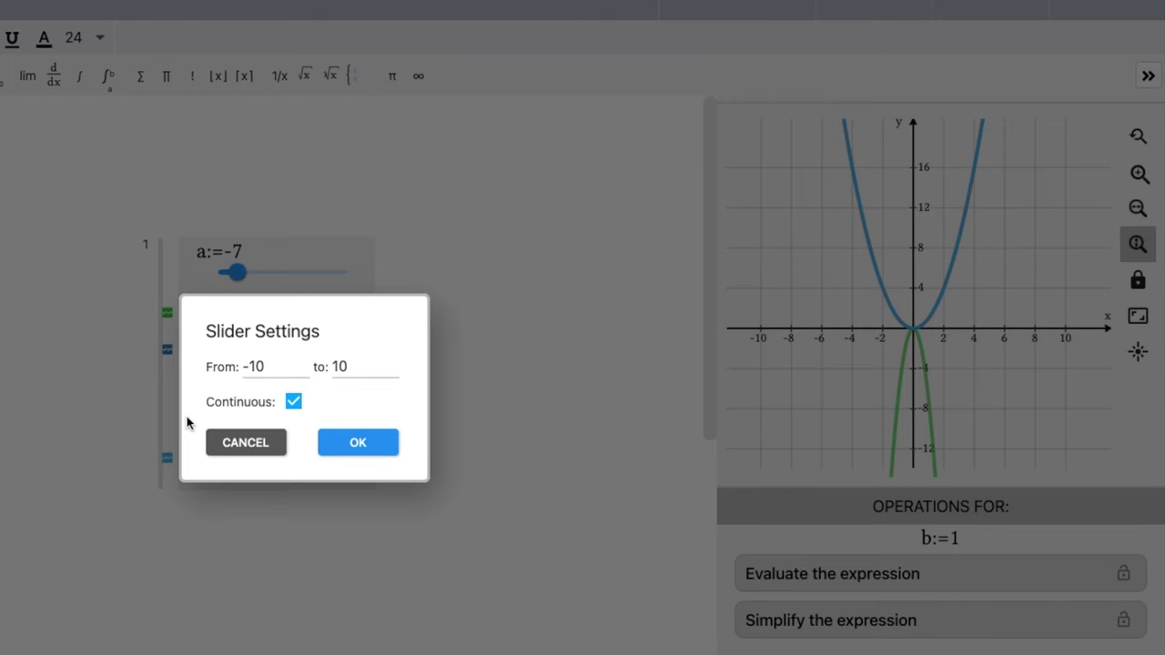
{"action": "left_click", "coordinate": [289, 367]}
{"action": "key", "text": "BackSpace"}
{"action": "left_click", "coordinate": [355, 369]}
{"action": "left_click", "coordinate": [358, 443]}
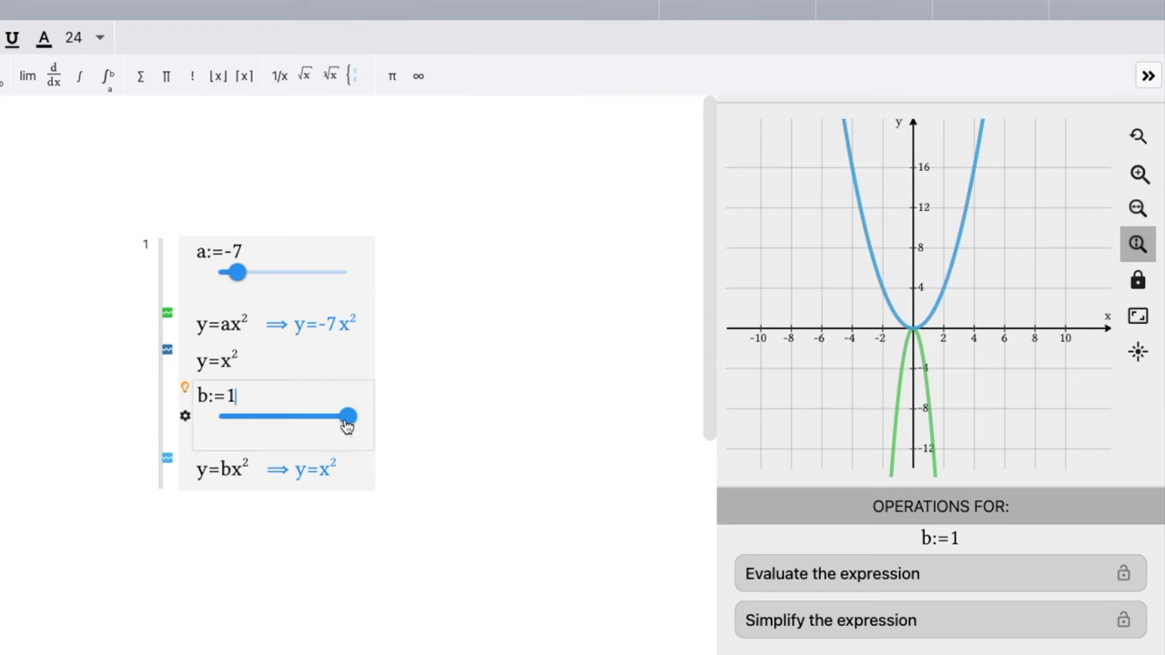
{"action": "left_click_drag", "start_coordinate": [346, 425], "coordinate": [308, 420]}
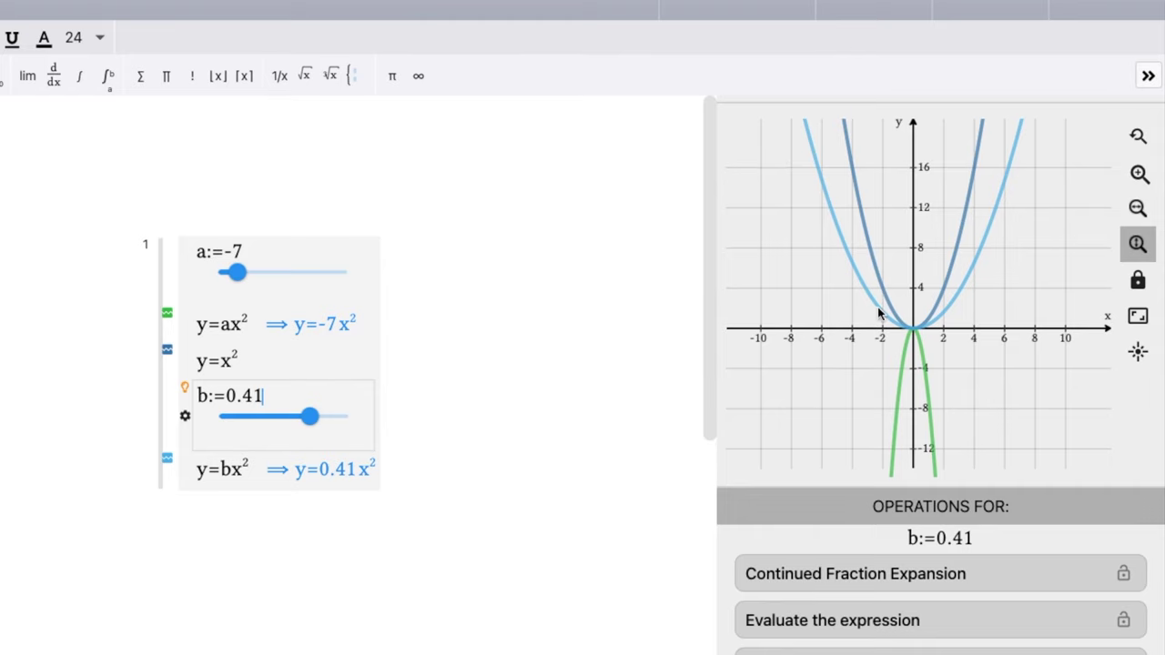
{"action": "left_click_drag", "start_coordinate": [308, 417], "coordinate": [302, 417]}
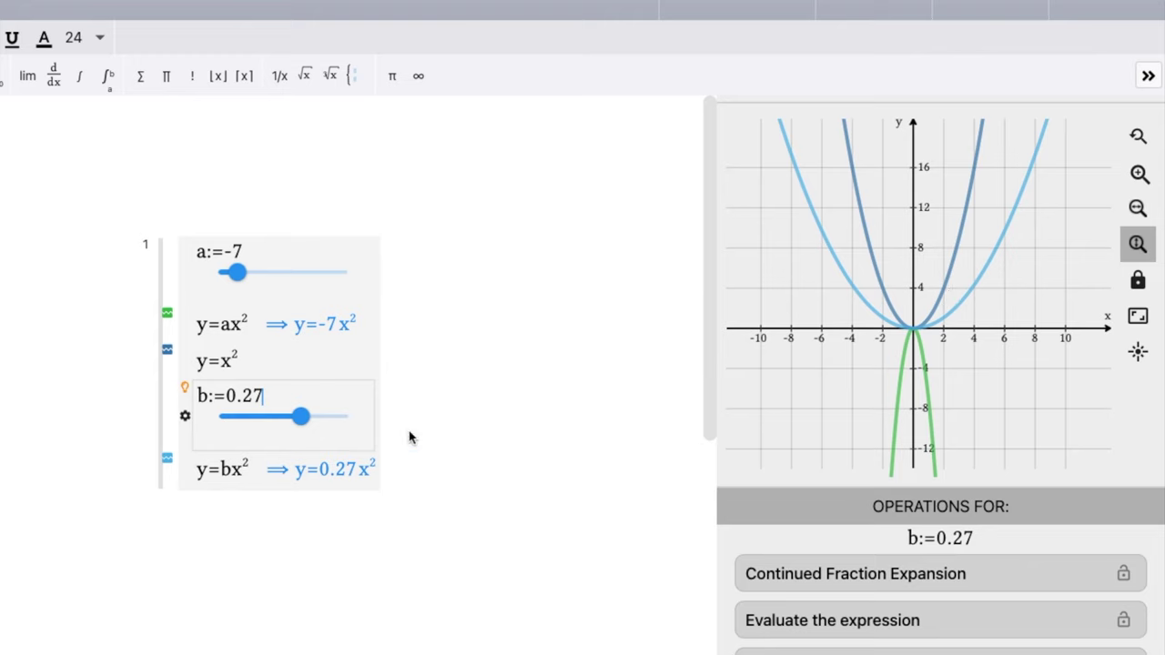
{"action": "left_click_drag", "start_coordinate": [300, 423], "coordinate": [355, 431]}
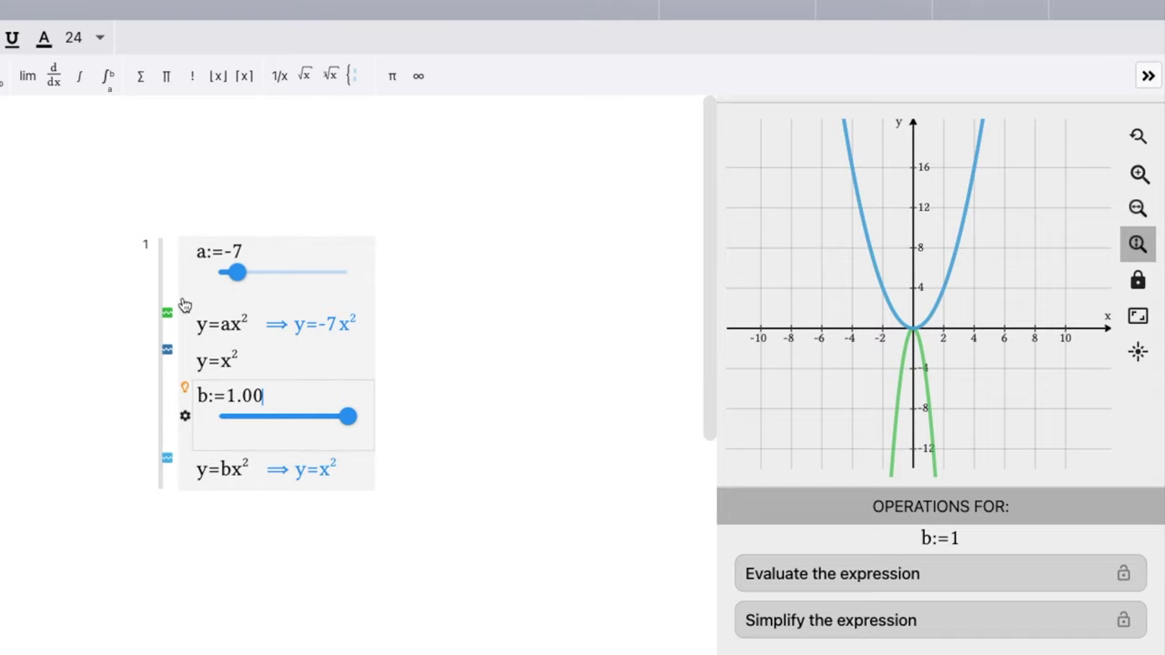
In slider a's settings, change From -10 to -3 and to 10 to 3, and enable Continuous
{"action": "left_click", "coordinate": [198, 253]}
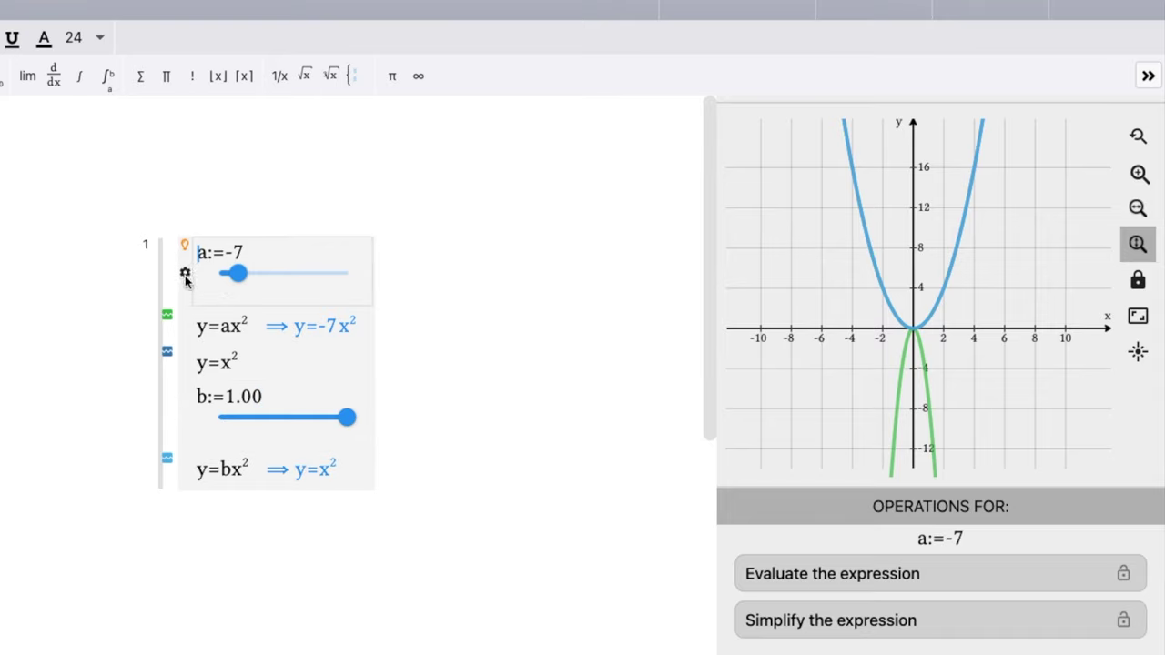
{"action": "left_click", "coordinate": [184, 274]}
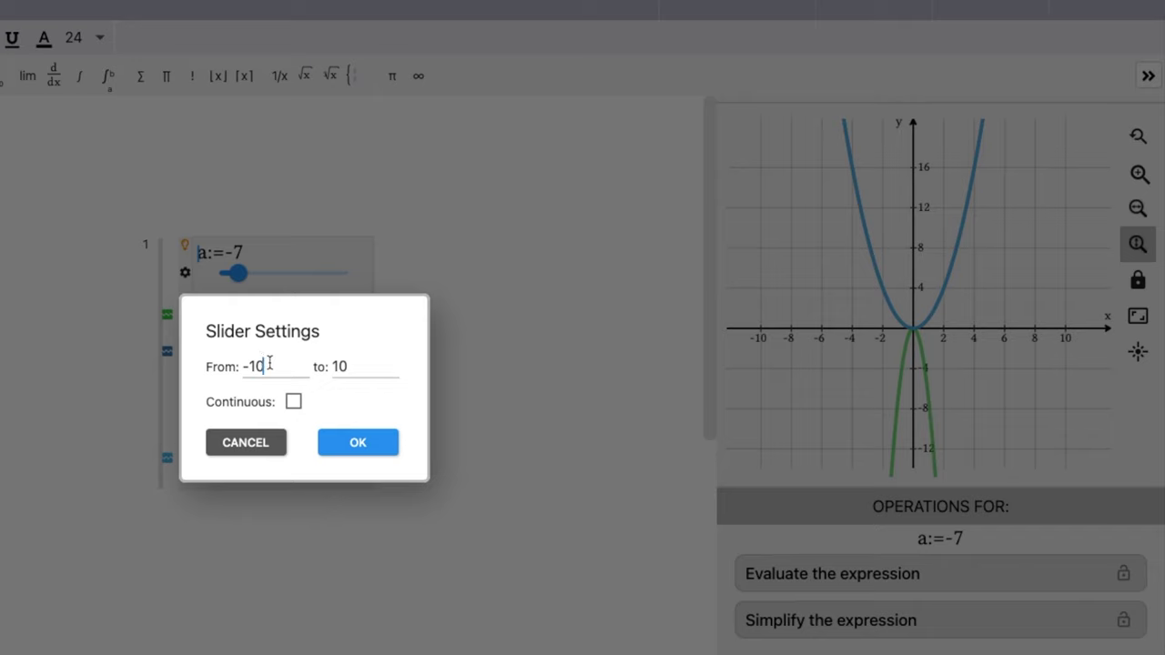
{"action": "left_click", "coordinate": [270, 366]}
{"action": "key", "text": "BackSpace"}
{"action": "type", "text": "3"}
{"action": "key", "text": "BackSpace"}
{"action": "key", "text": "BackSpace"}
{"action": "type", "text": "3"}
{"action": "left_click", "coordinate": [347, 366]}
{"action": "key", "text": "BackSpace"}
{"action": "left_click", "coordinate": [294, 401]}
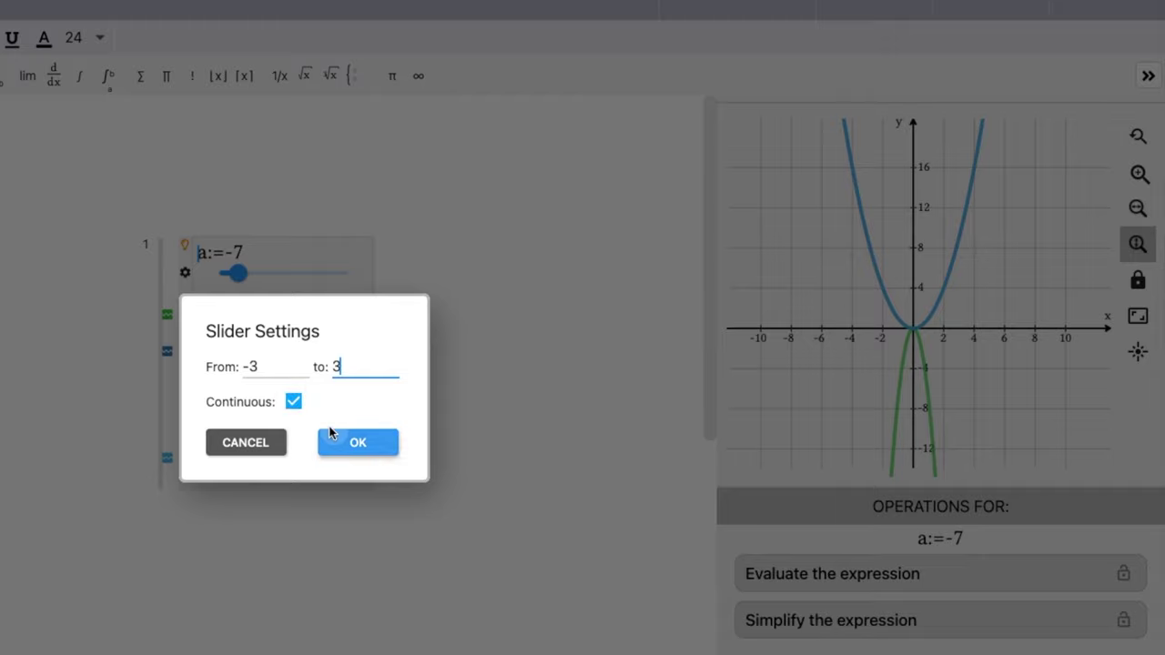
{"action": "left_click", "coordinate": [331, 433]}
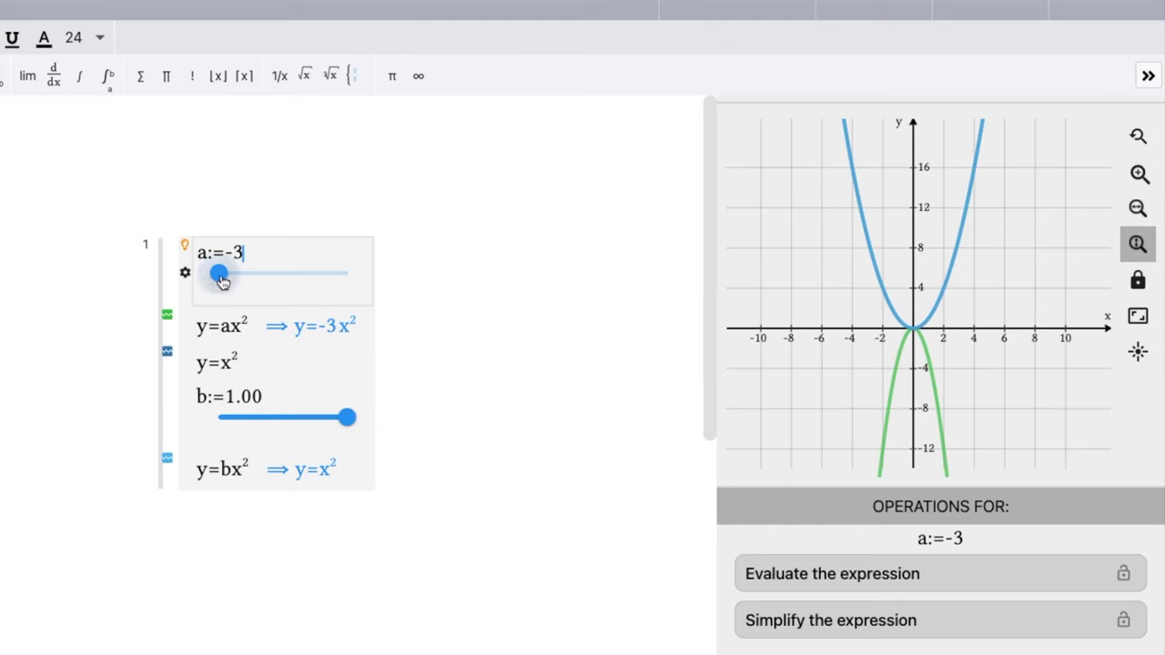
Drag a from -3 upward past 0 and 1 to its maximum of 3
{"action": "left_click_drag", "start_coordinate": [222, 281], "coordinate": [293, 294]}
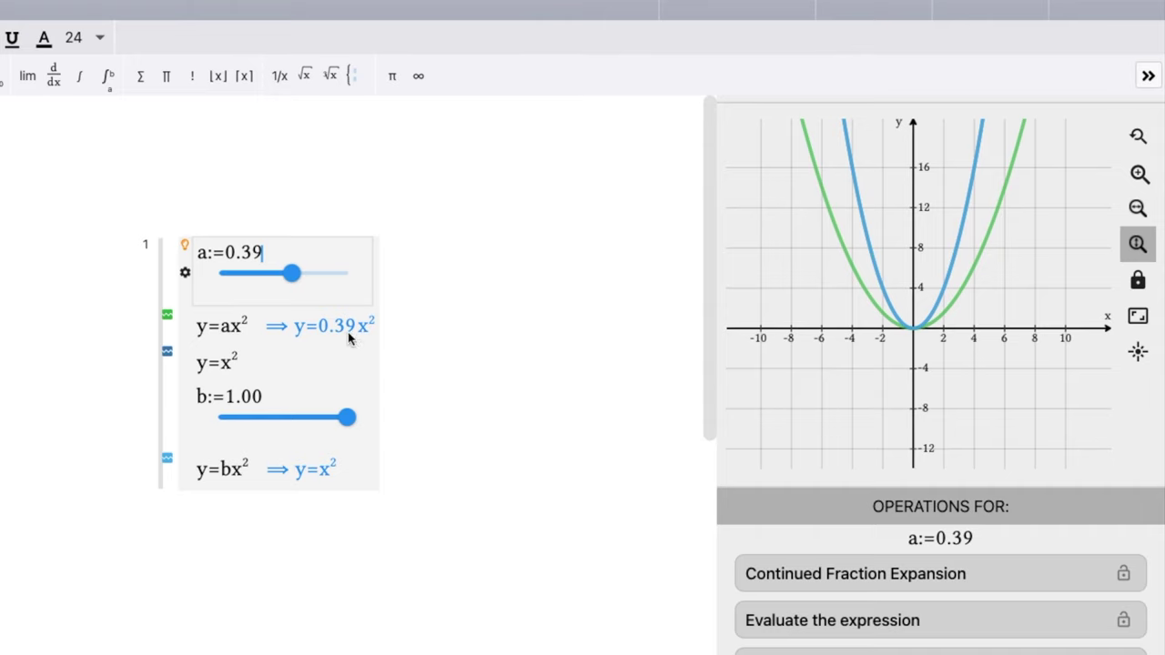
{"action": "left_click_drag", "start_coordinate": [292, 276], "coordinate": [305, 291]}
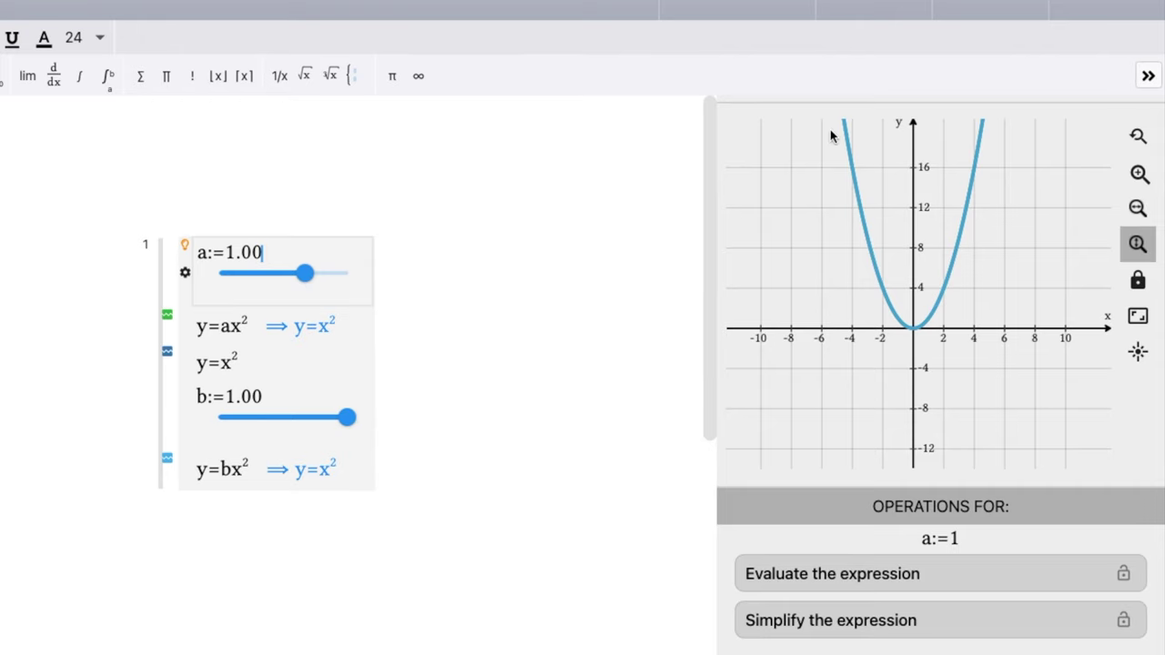
{"action": "left_click_drag", "start_coordinate": [305, 278], "coordinate": [355, 289]}
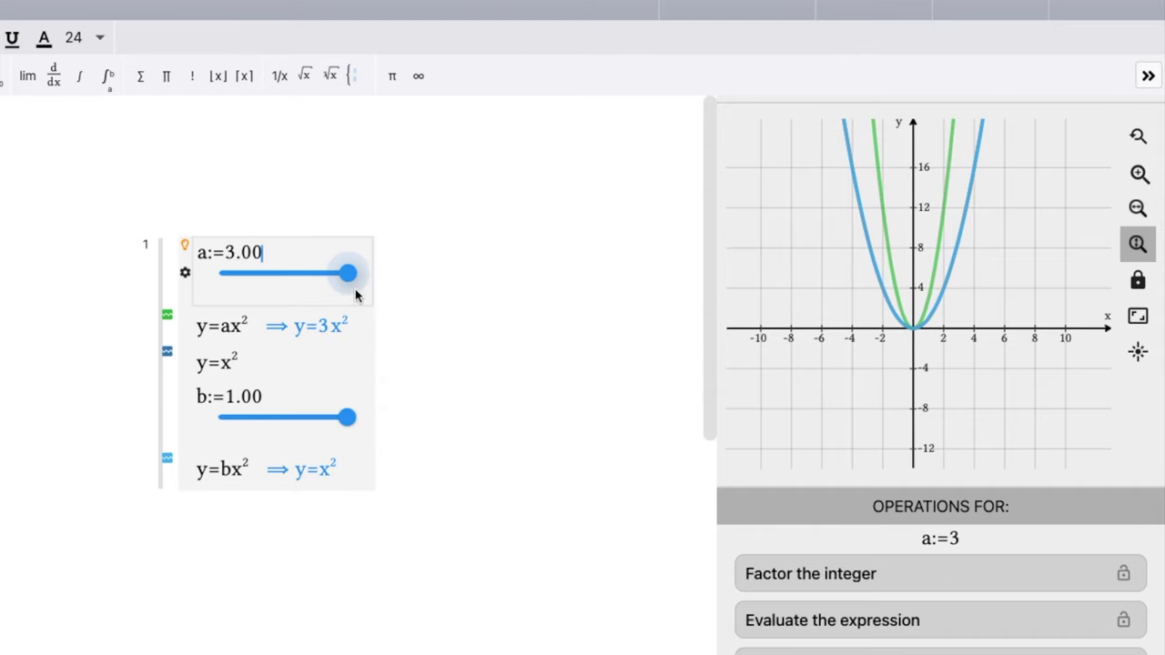